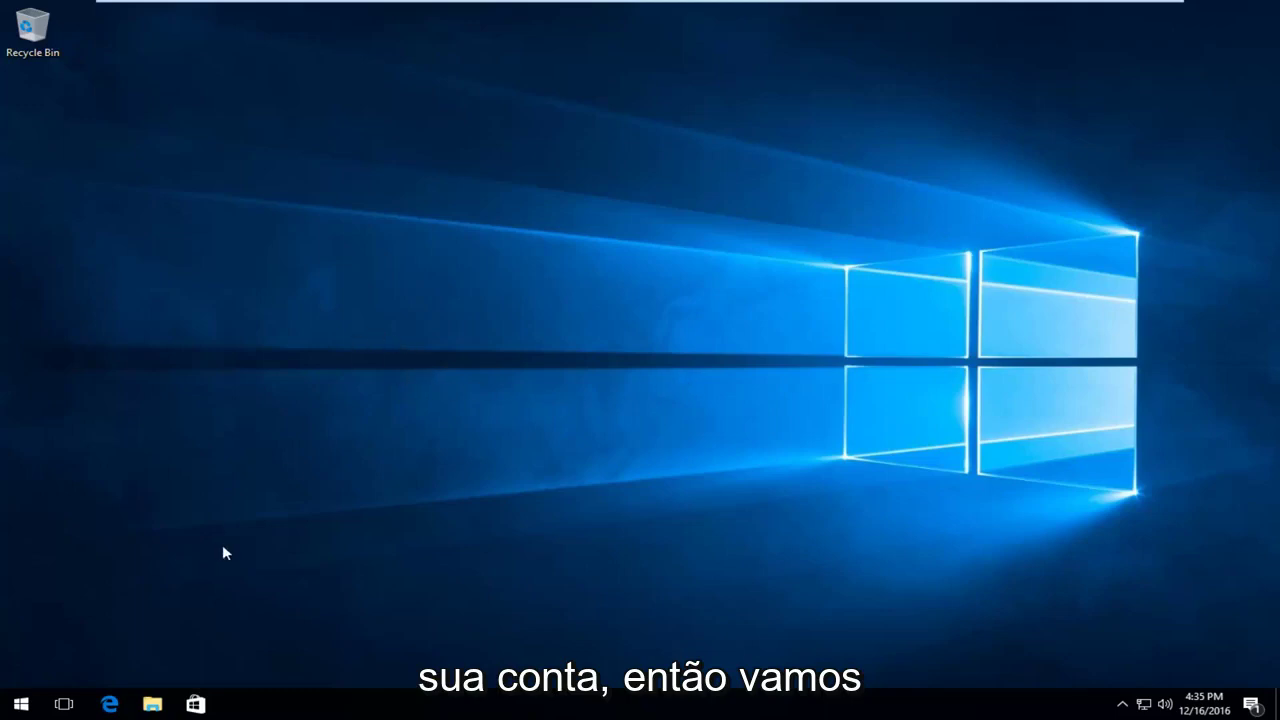
Step: Open Control Panel by searching 'control panel' from Start, then move its window right
left_click(4, 708)
type("control ")
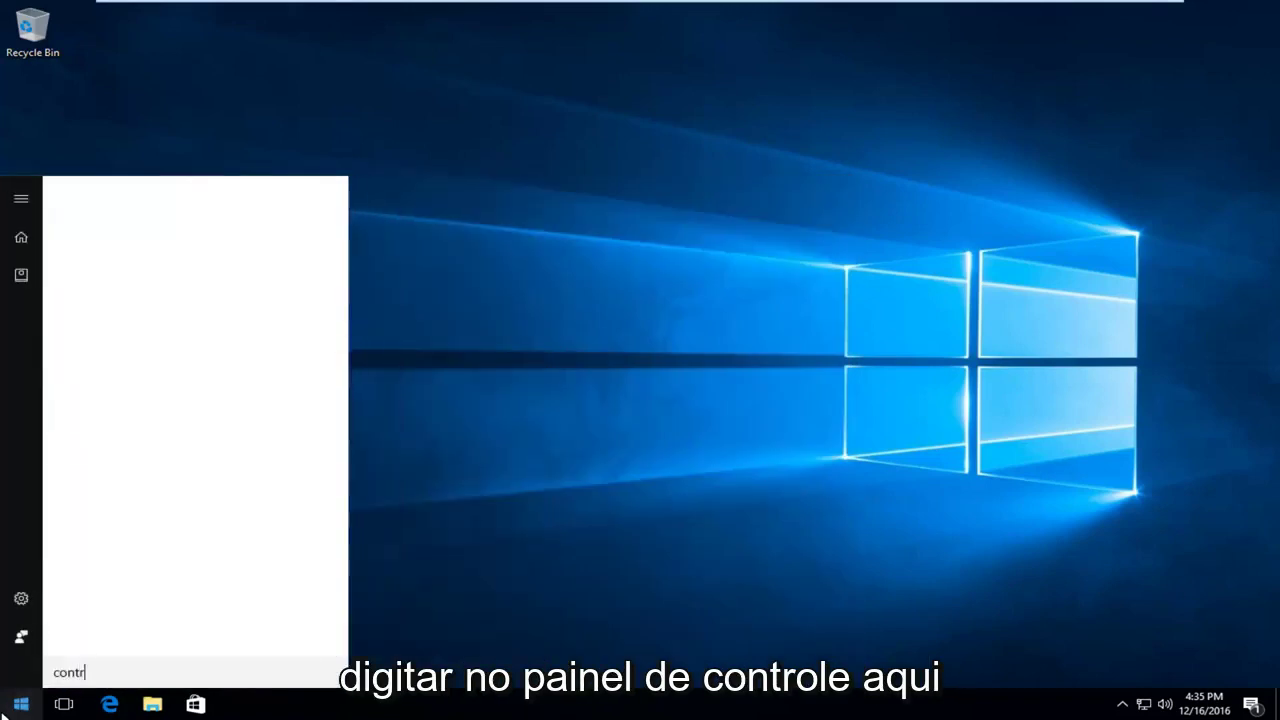
type("panel")
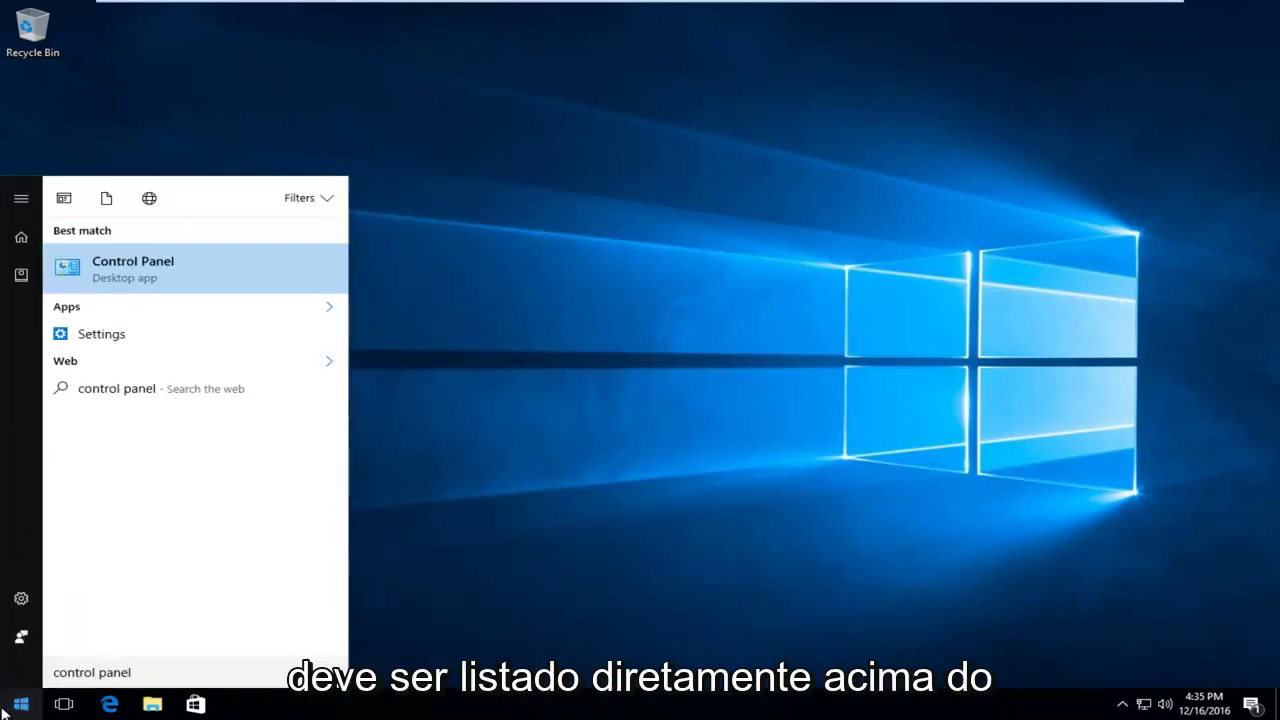
left_click(113, 280)
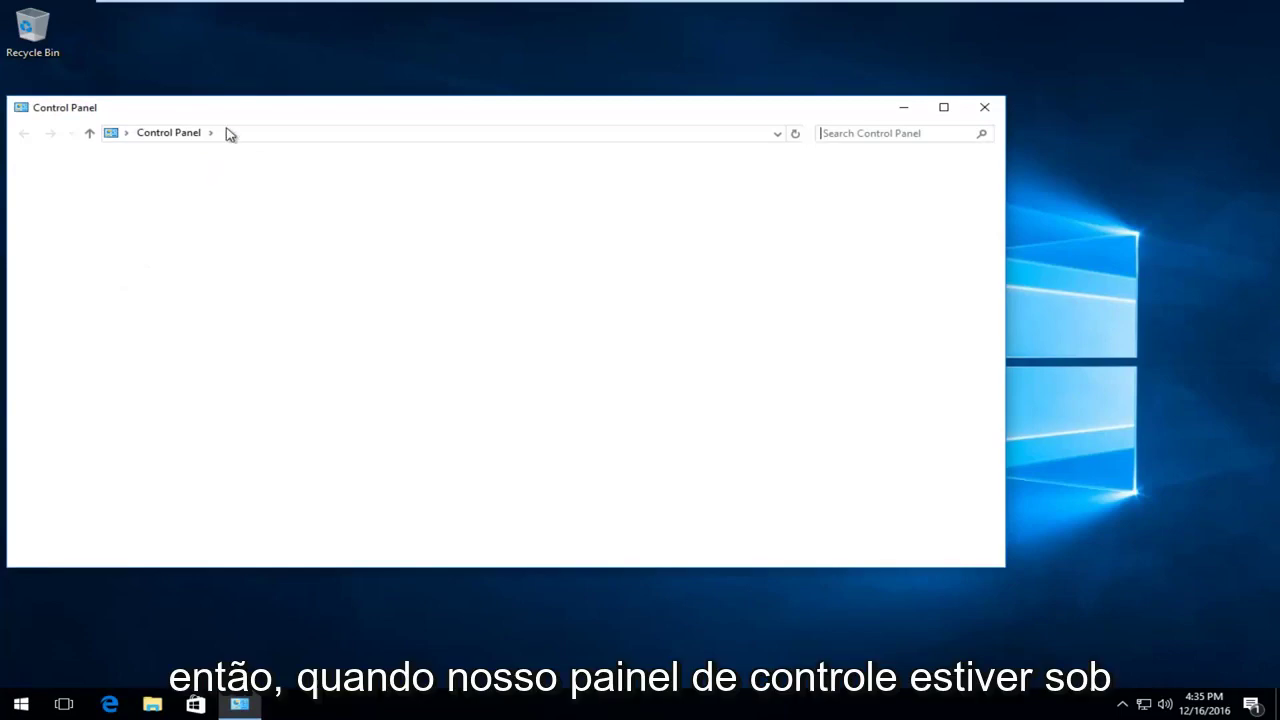
left_click_drag(241, 107, 408, 105)
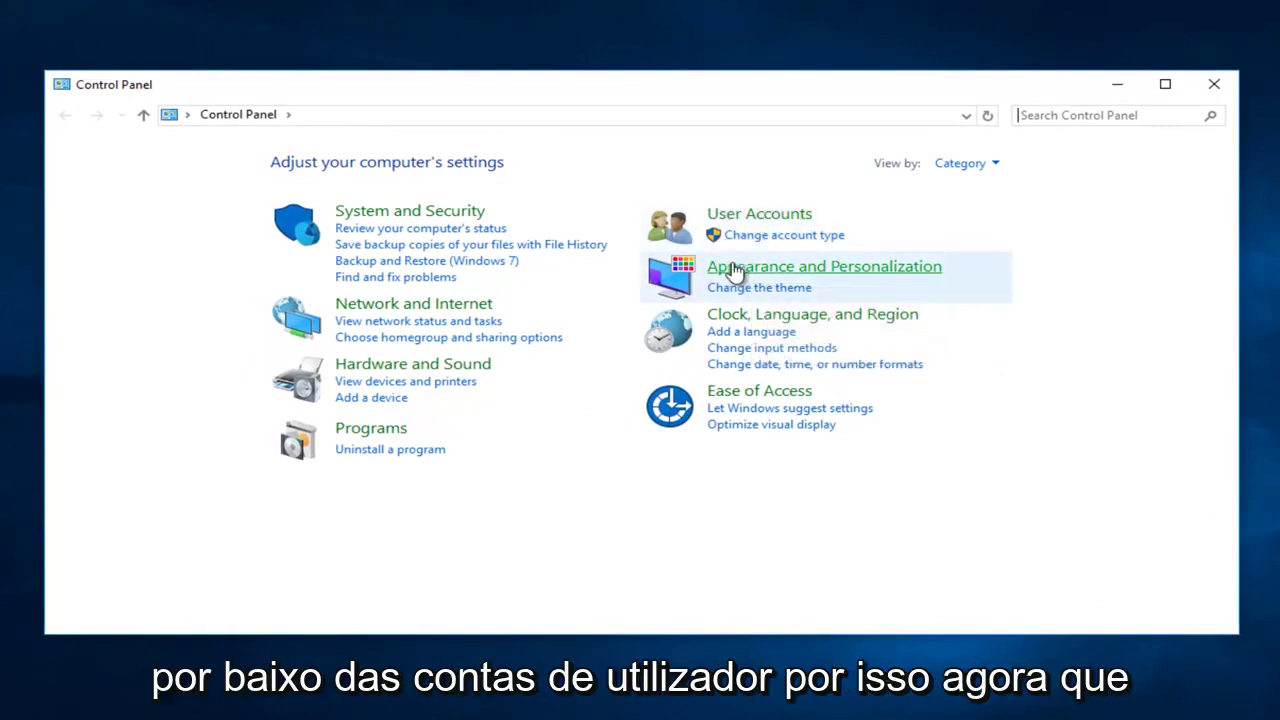
Step: Go to Appearance and Personalization and open the Fonts page
left_click(733, 268)
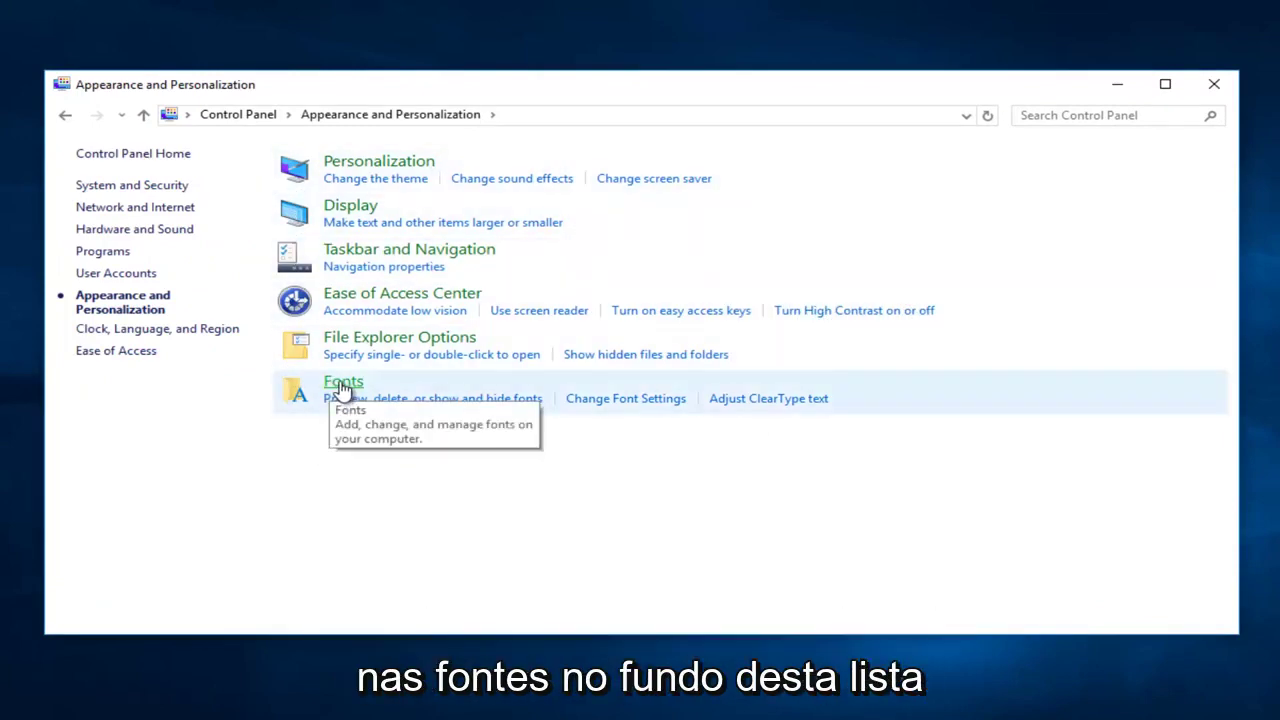
left_click(342, 385)
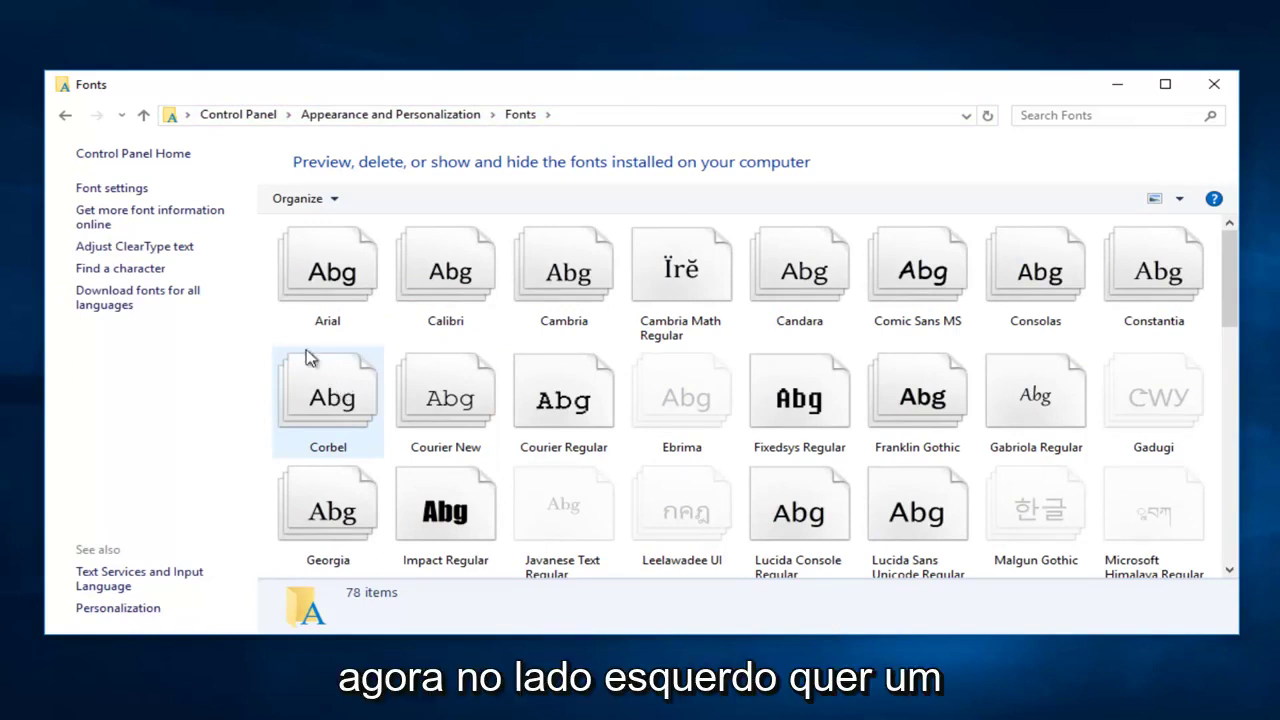
Step: Launch 'Adjust ClearType text' and toggle 'Turn on ClearType' repeatedly, leaving it off
left_click(162, 248)
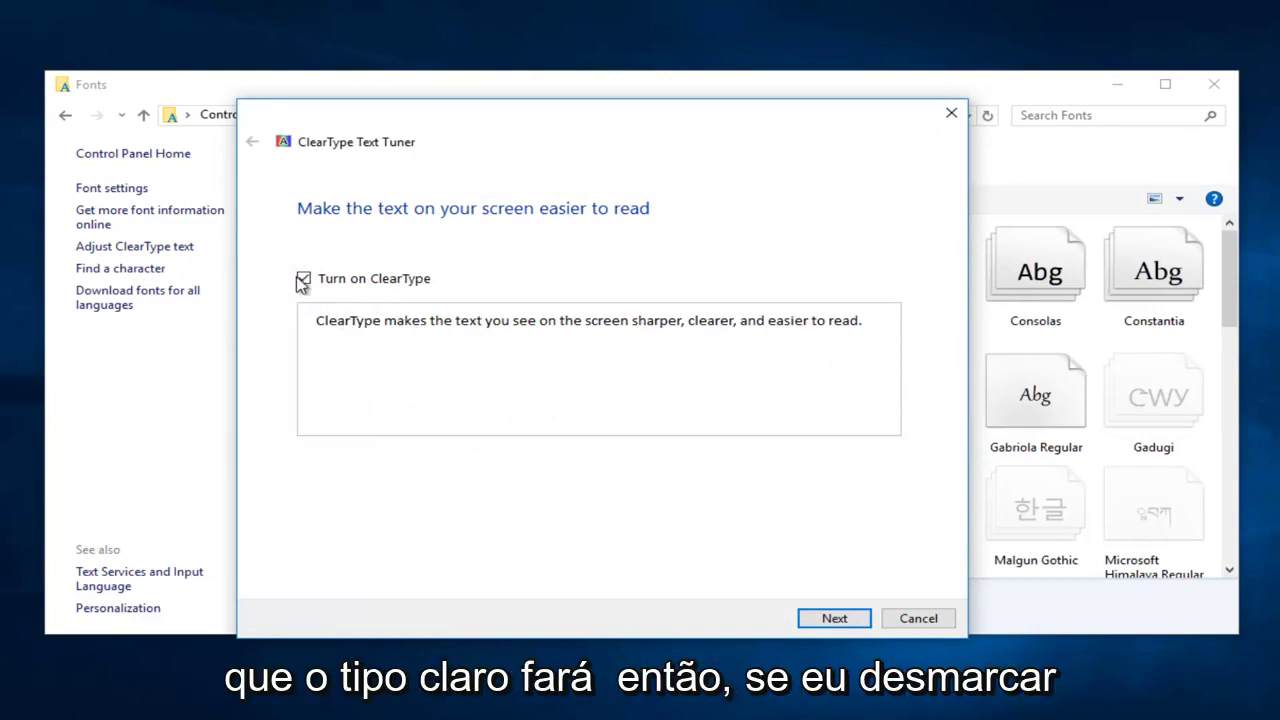
left_click(304, 278)
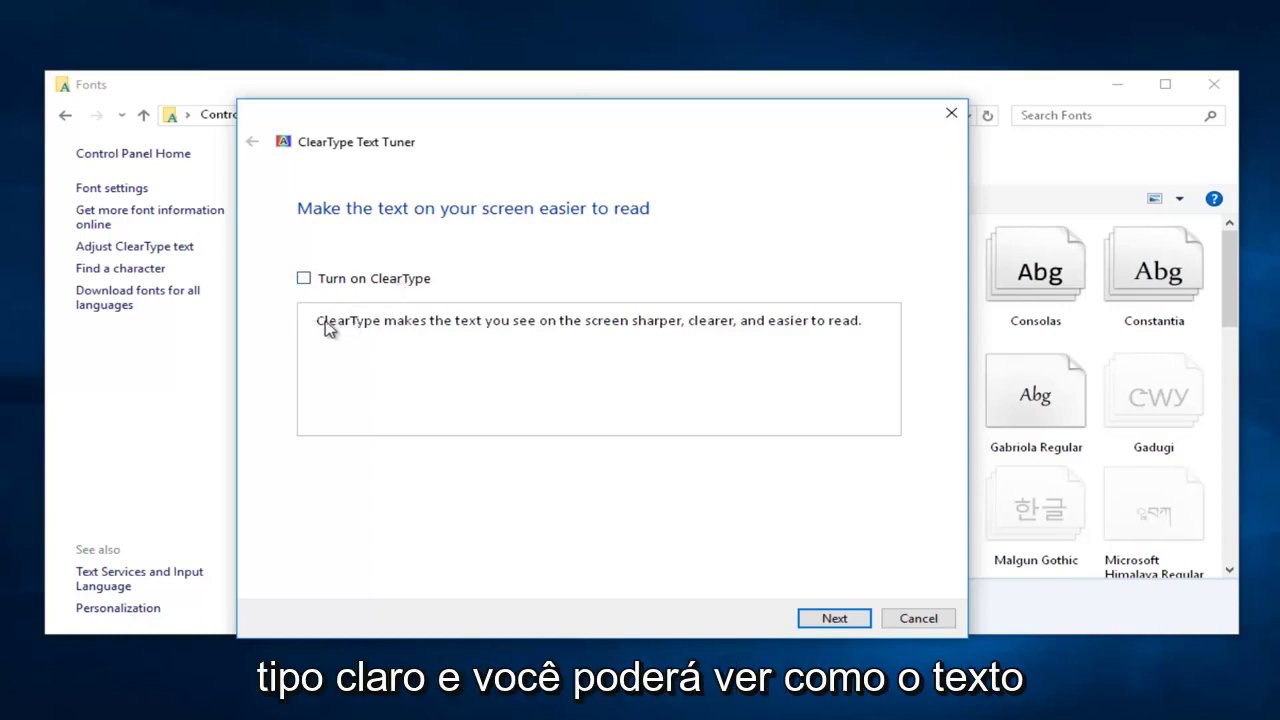
left_click(304, 279)
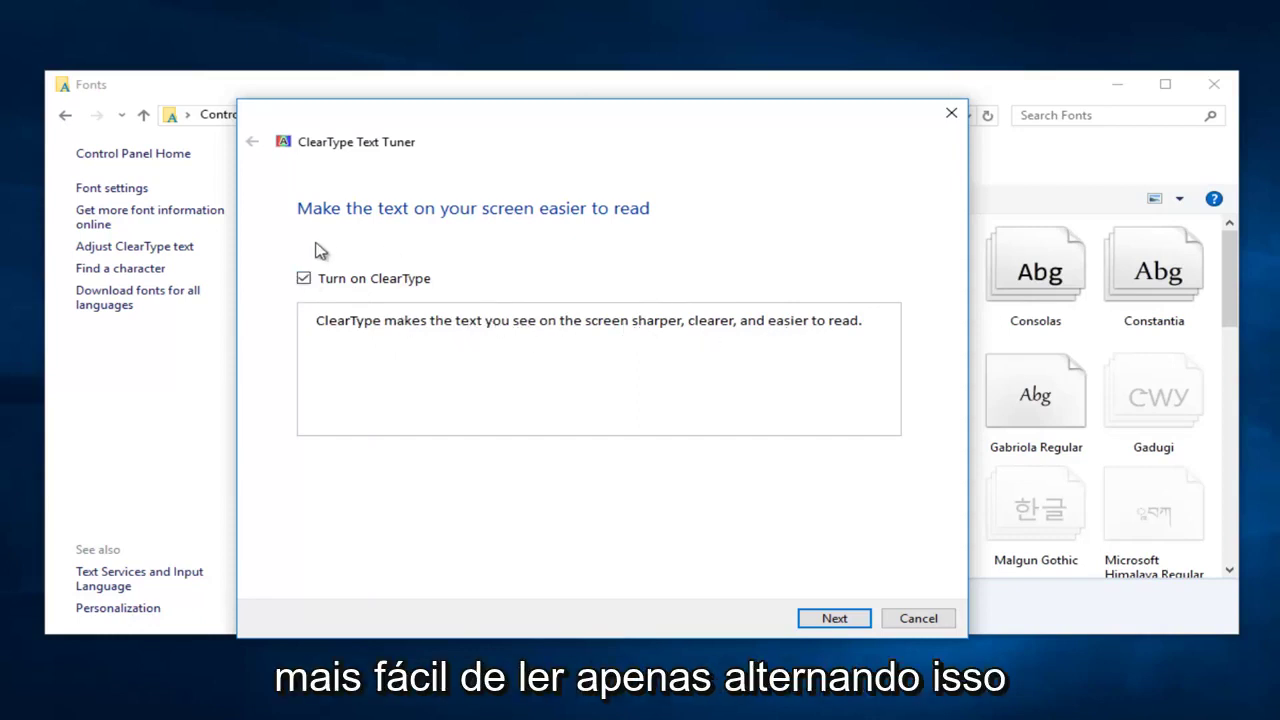
left_click(304, 279)
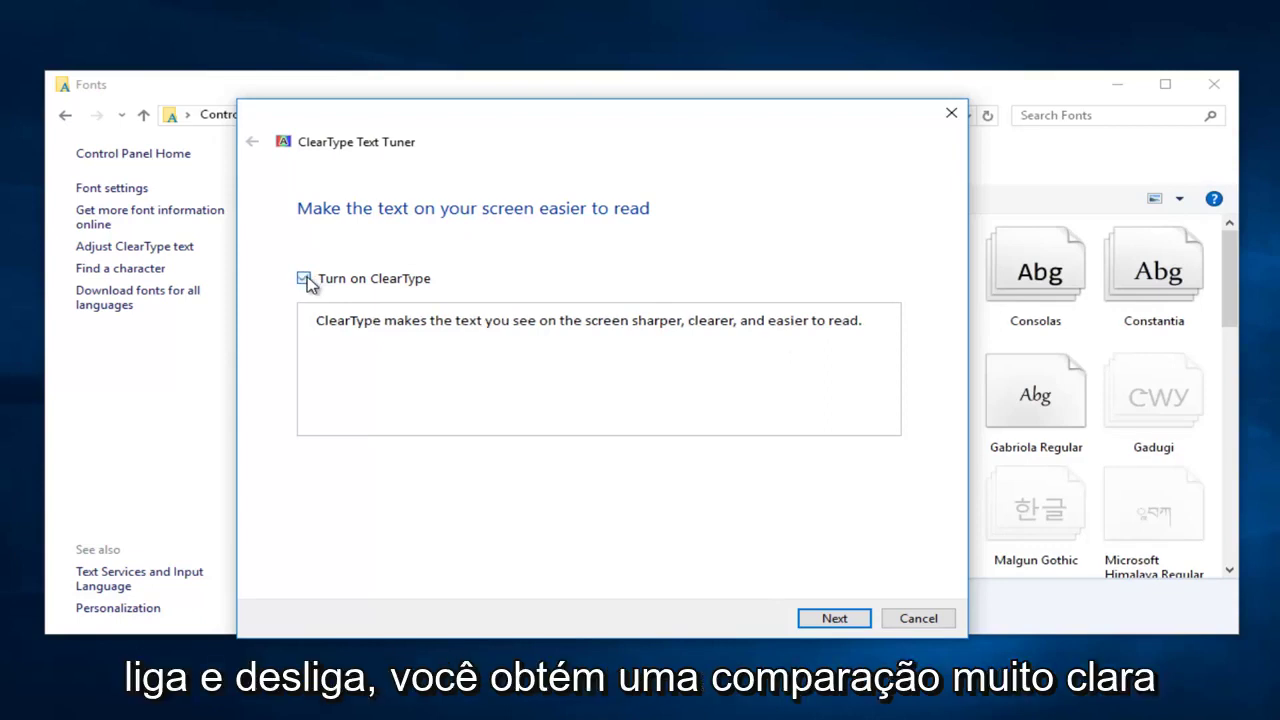
left_click(304, 279)
left_click(304, 279)
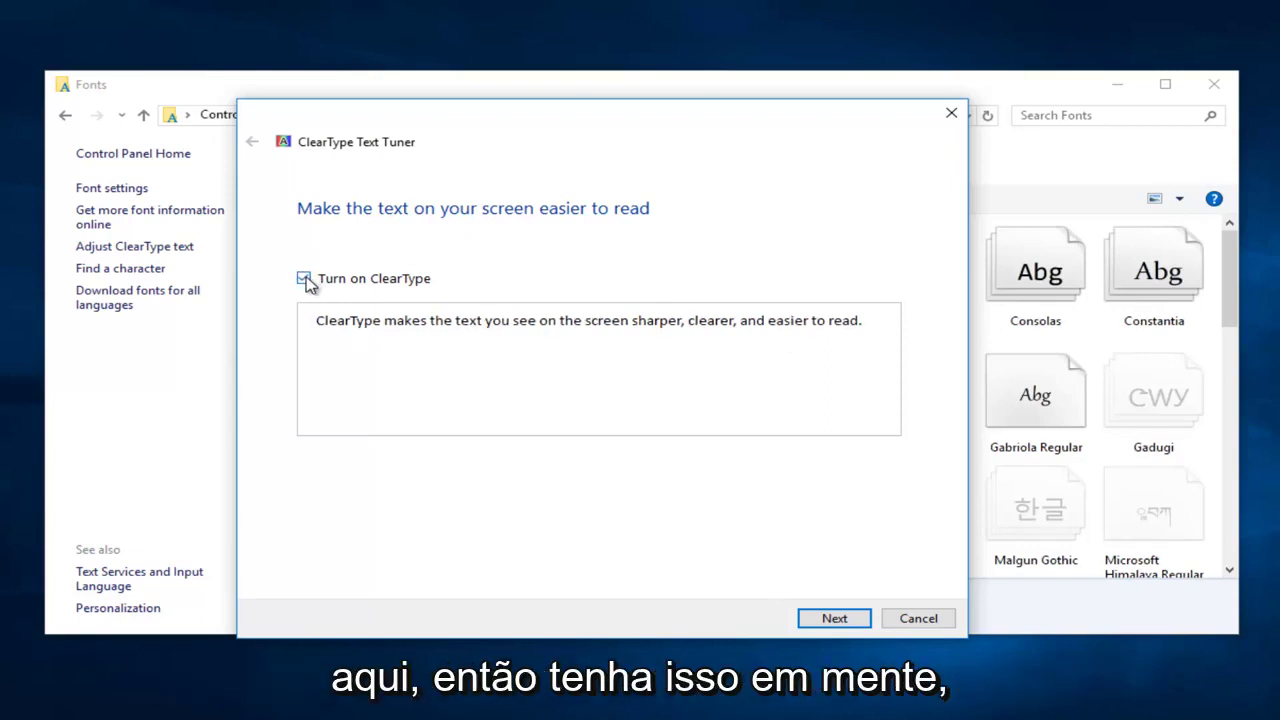
left_click(304, 279)
left_click(304, 279)
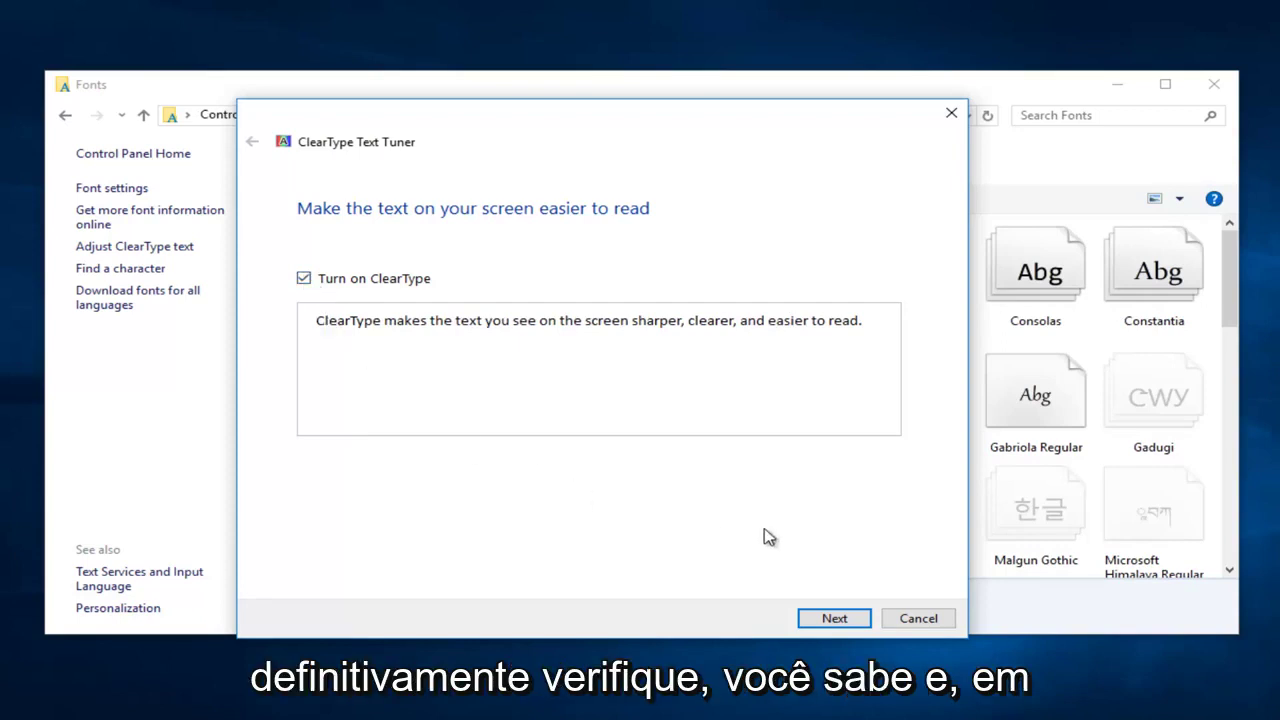
left_click(305, 280)
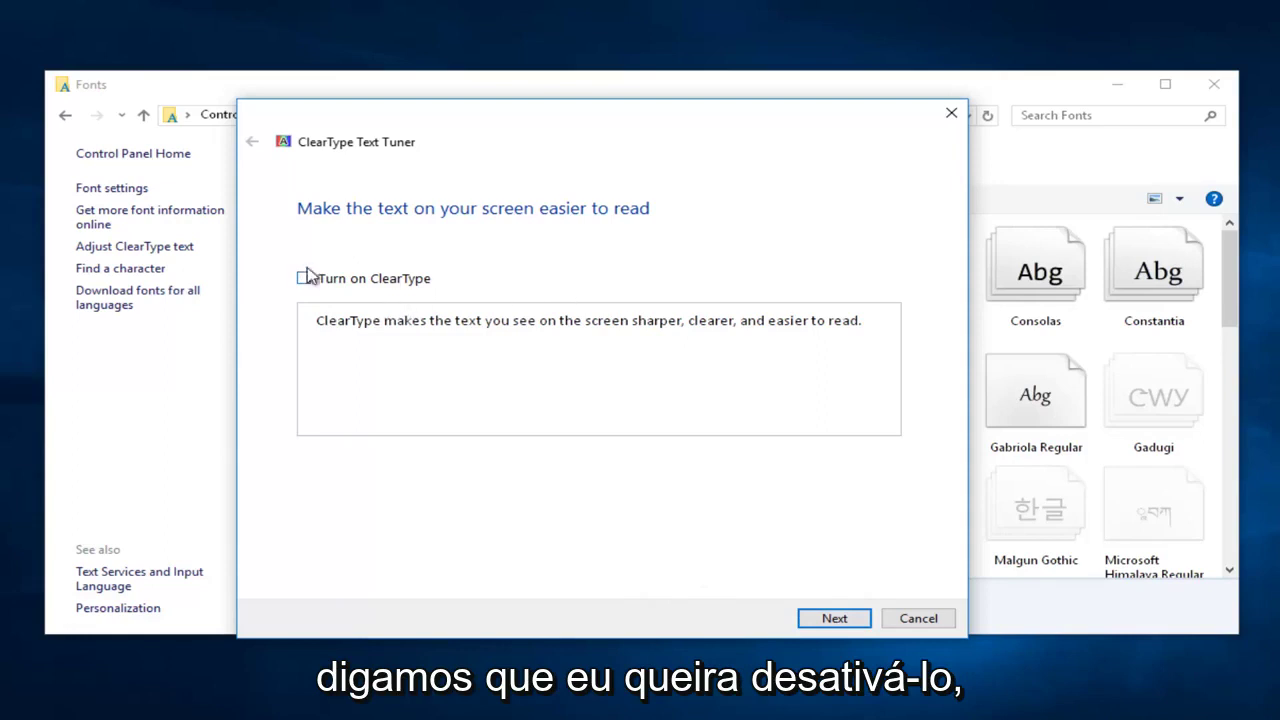
Step: Advance through ClearType sample pages 1–4, choosing the top-left sample on page 2
left_click(832, 622)
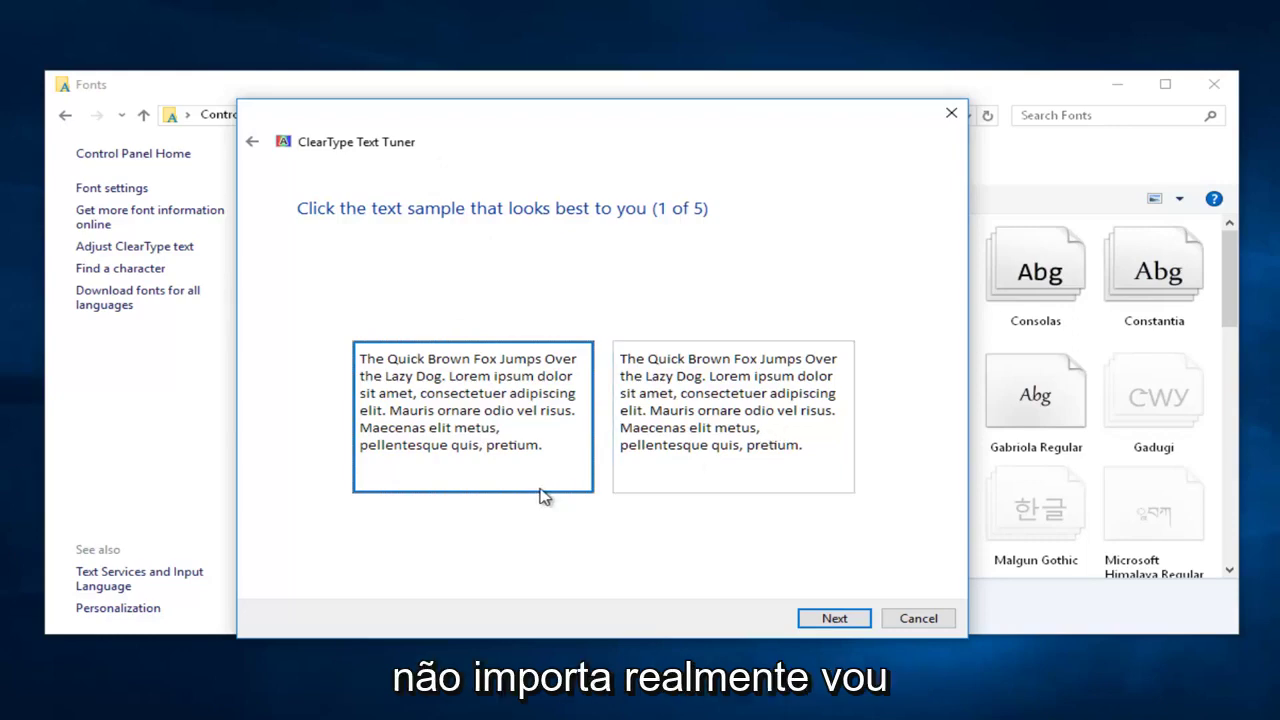
left_click(834, 618)
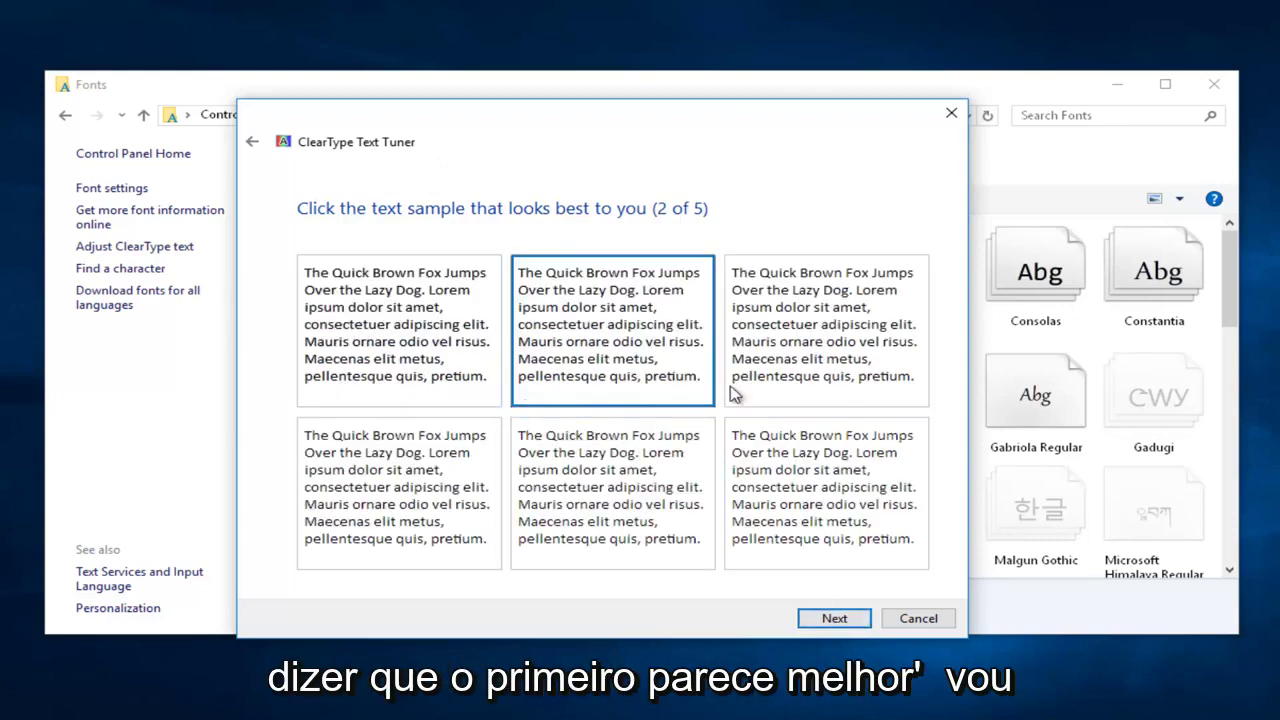
left_click(318, 312)
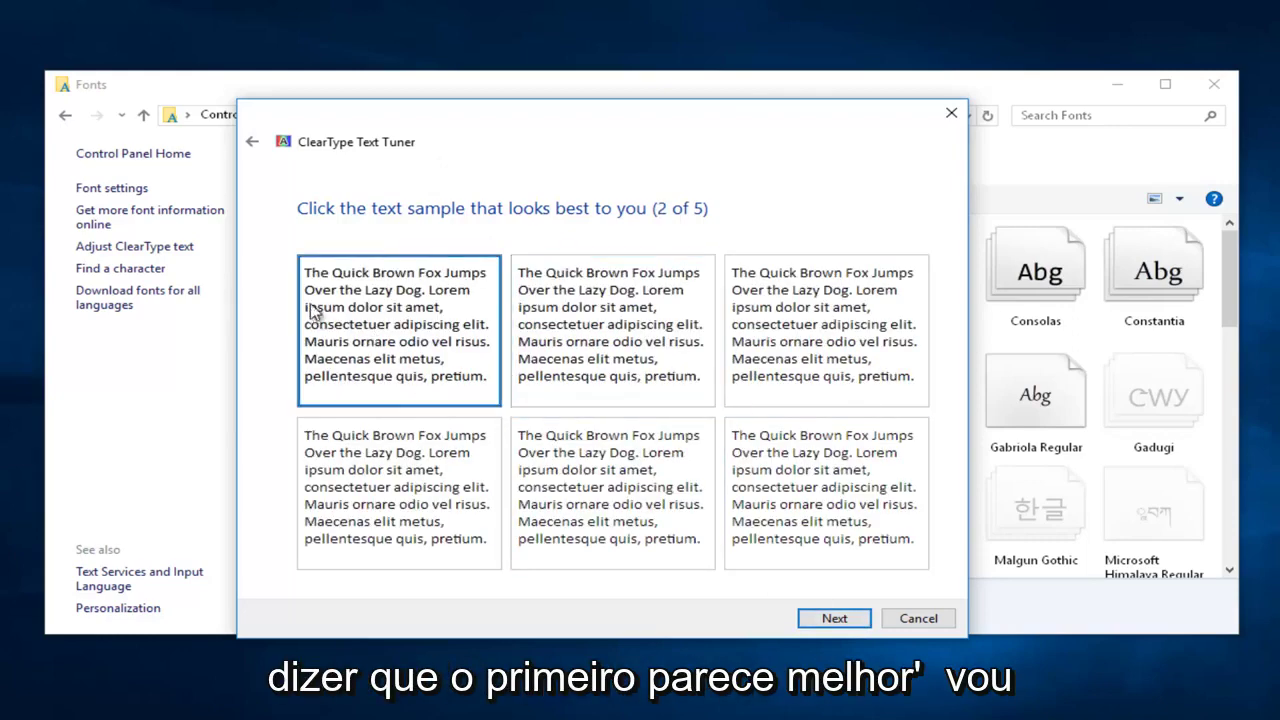
left_click(823, 618)
left_click(818, 617)
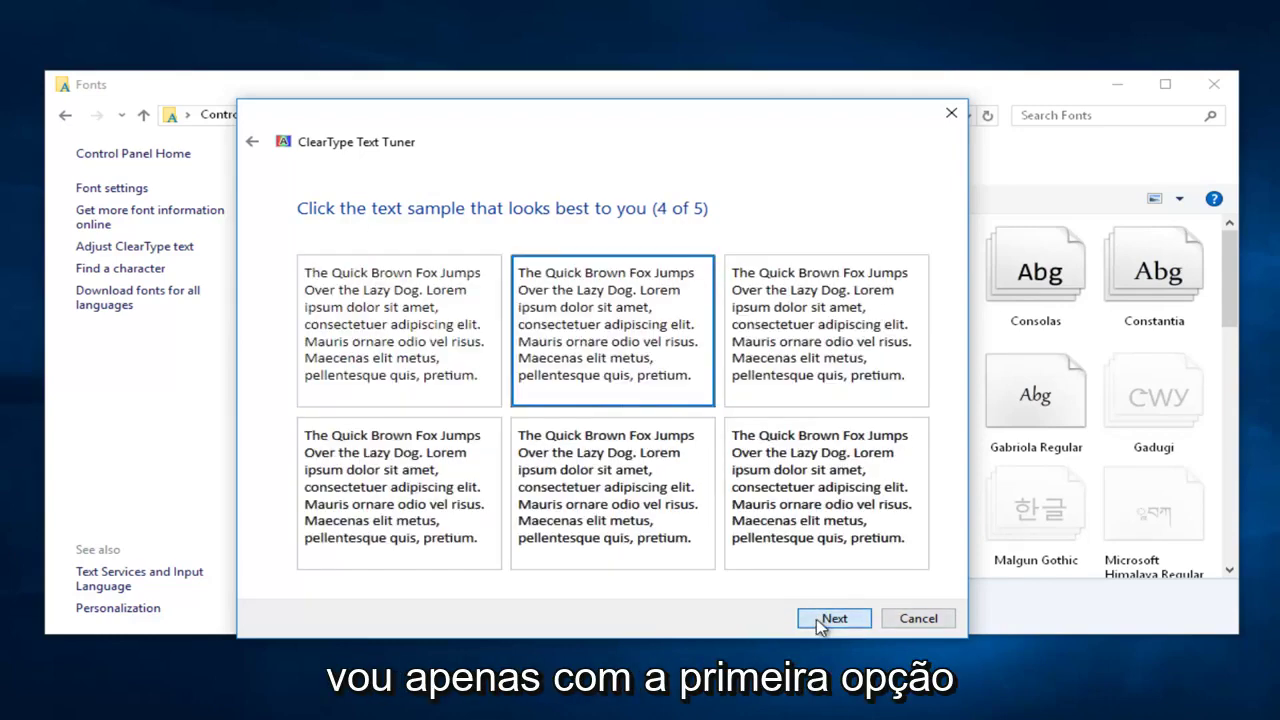
left_click(455, 310)
left_click(826, 616)
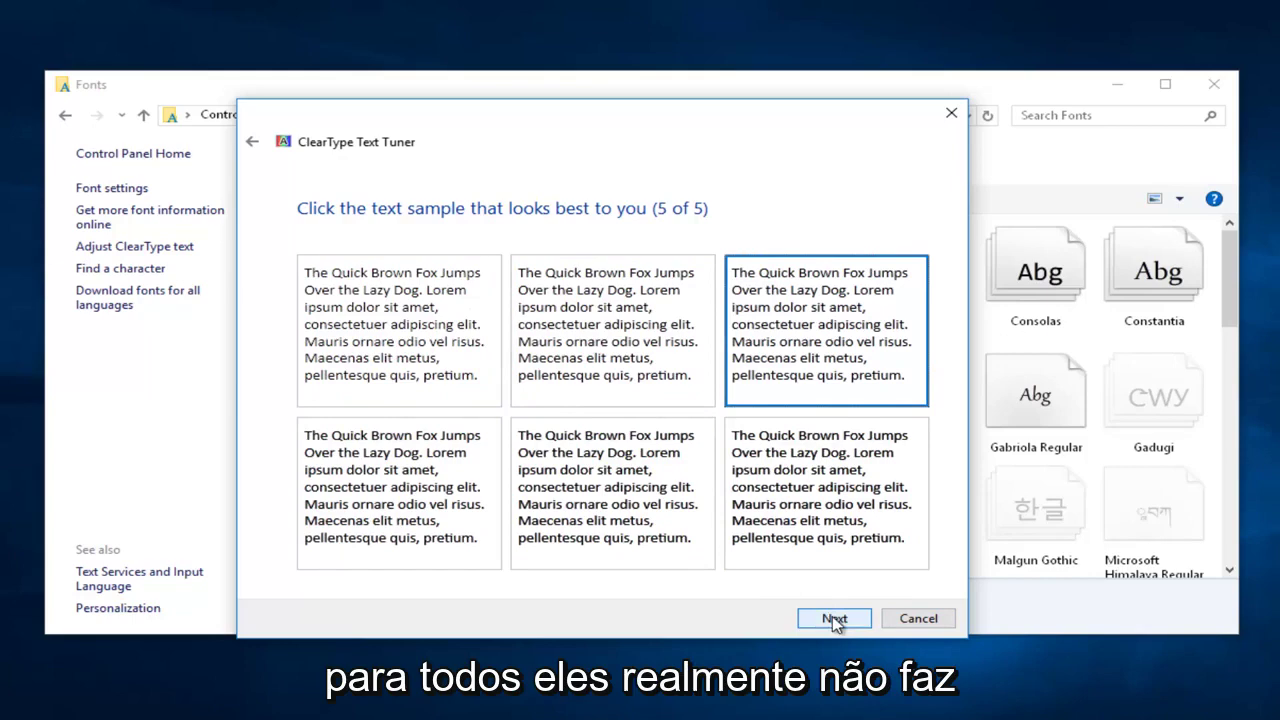
Step: On the last sample page, try several samples, settle on bottom-middle, and finish sampling
left_click(366, 330)
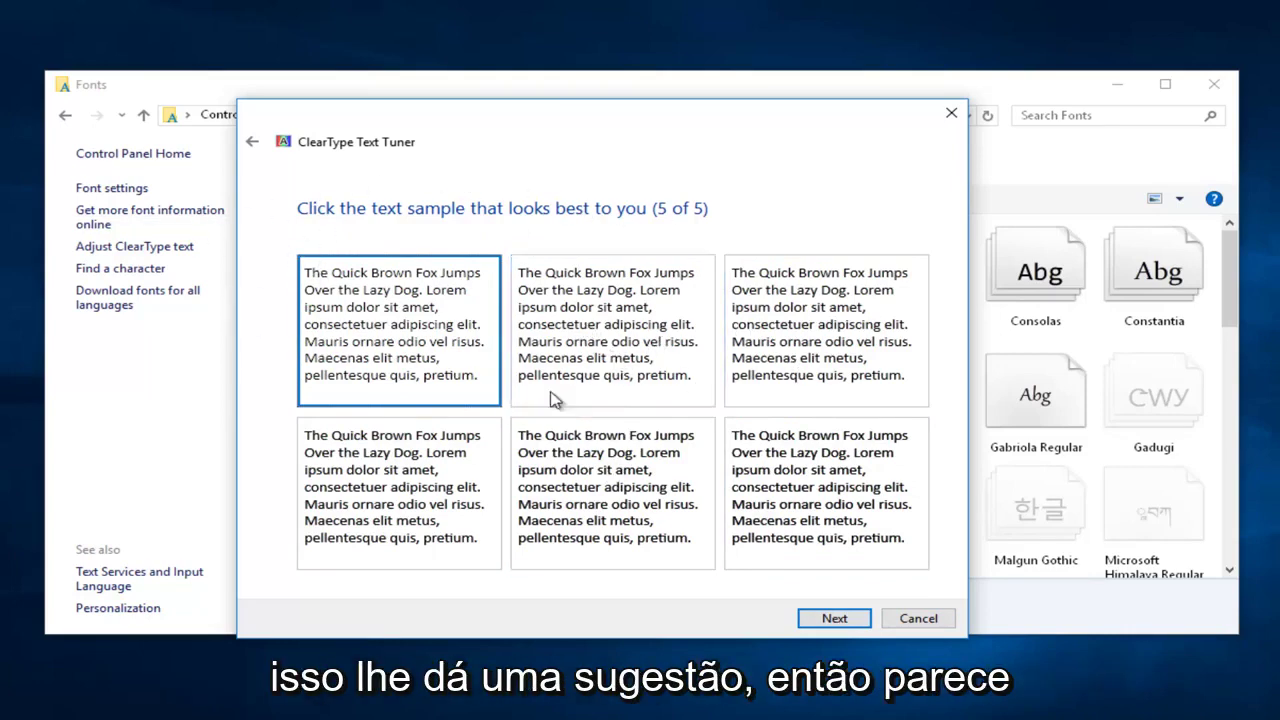
left_click(795, 334)
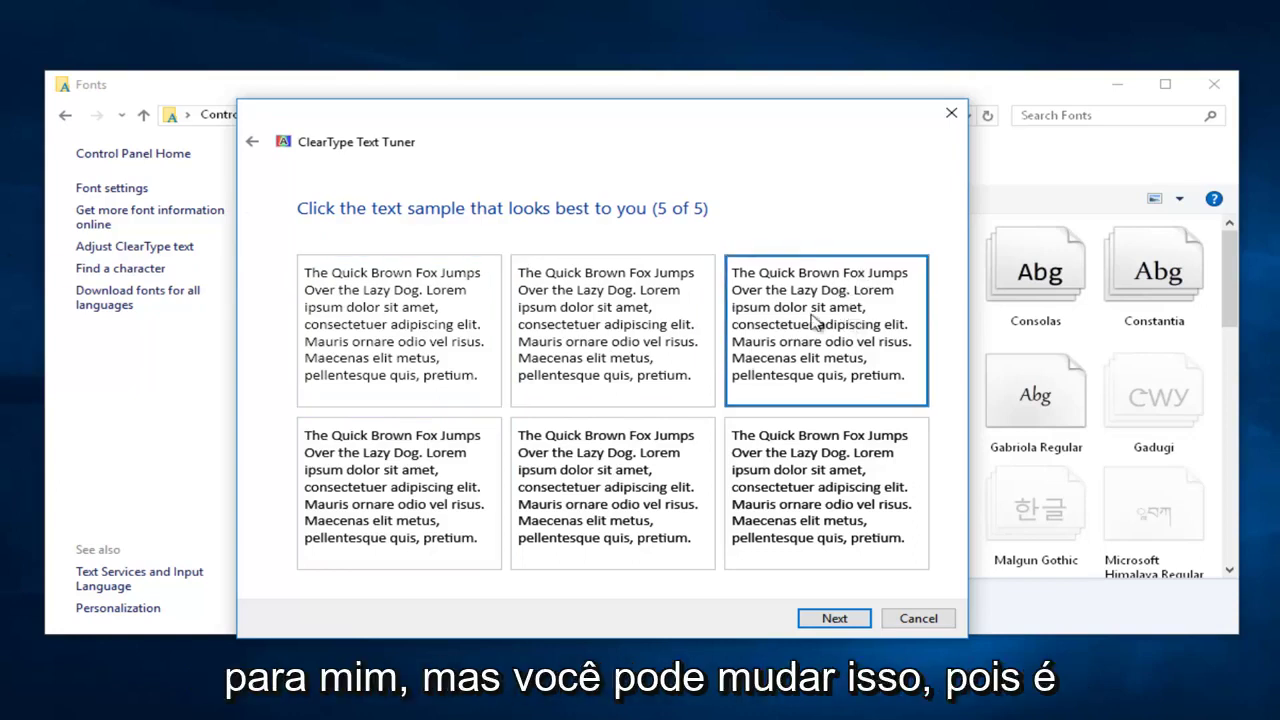
left_click(438, 332)
left_click(648, 466)
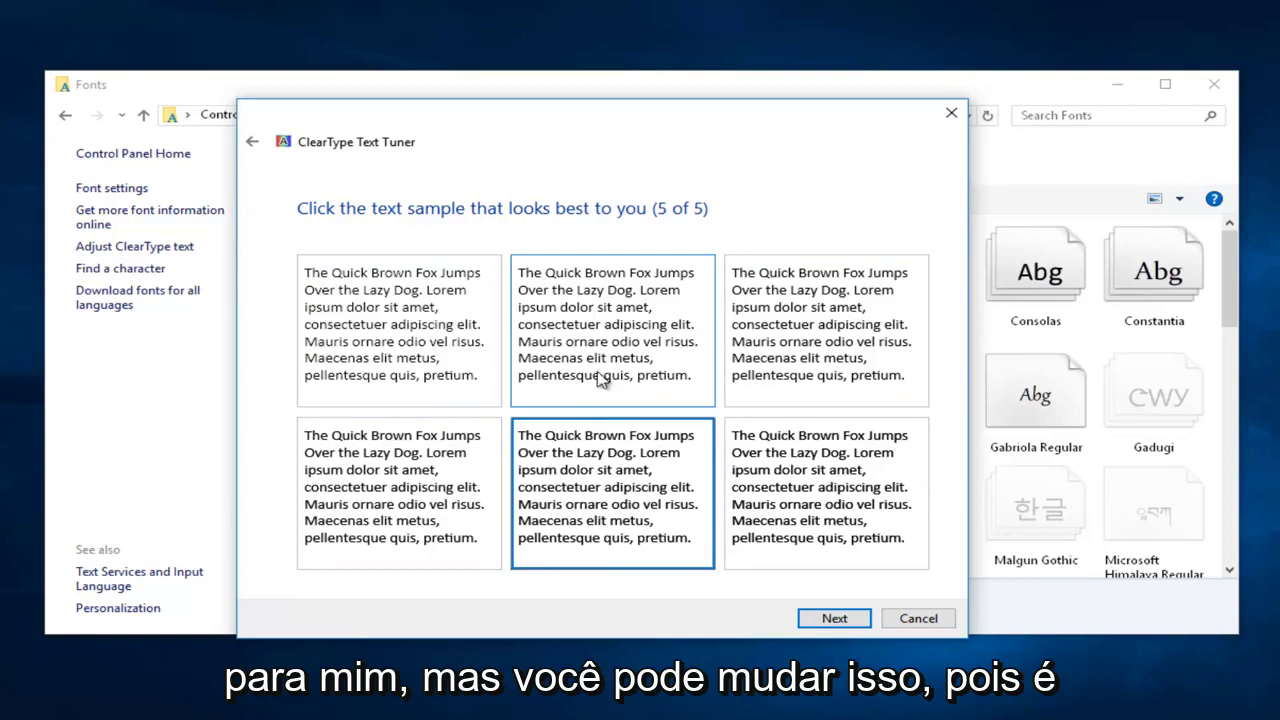
left_click(752, 350)
left_click(400, 330)
left_click(832, 527)
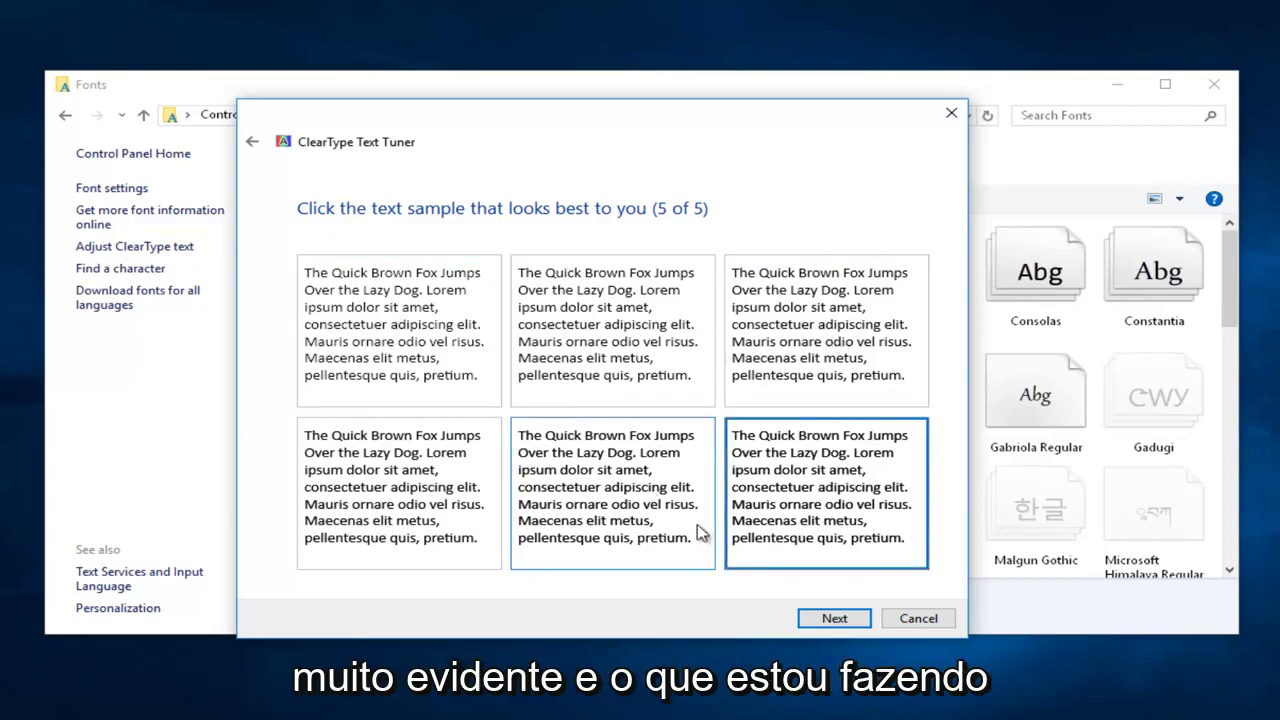
left_click(700, 529)
left_click(828, 620)
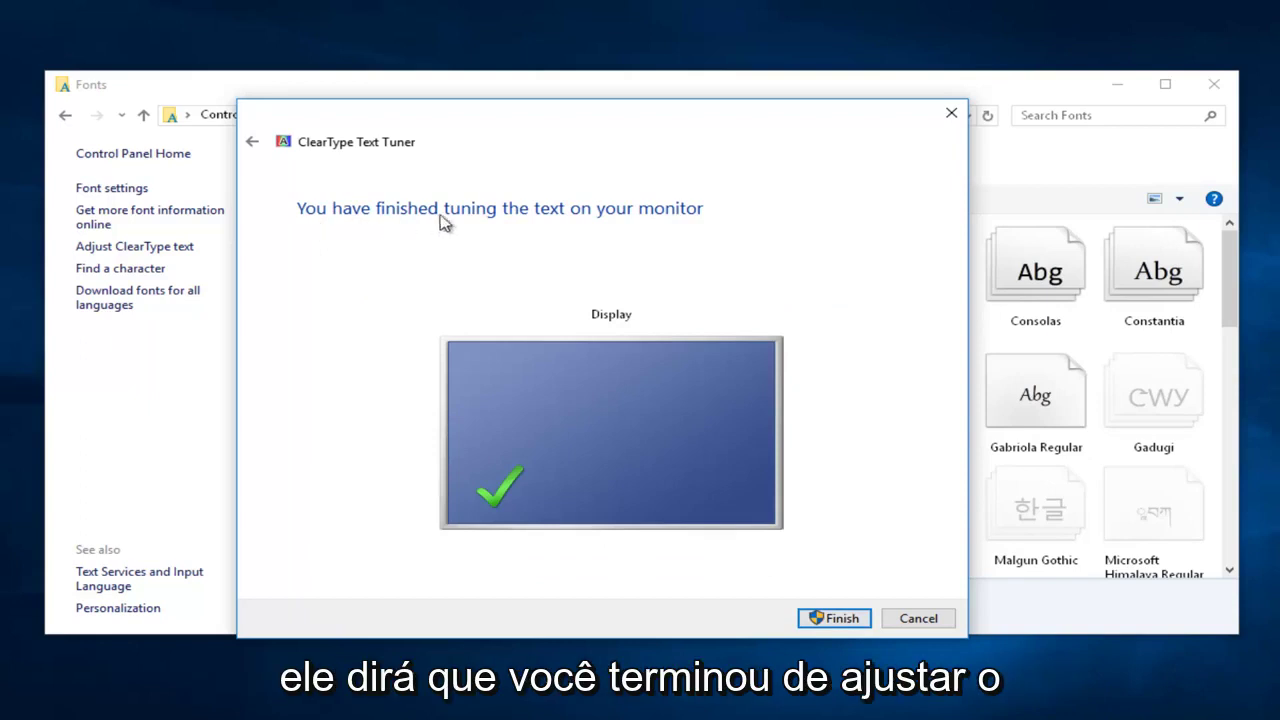
Step: Finish the ClearType Text Tuner and close the Fonts window
left_click(827, 627)
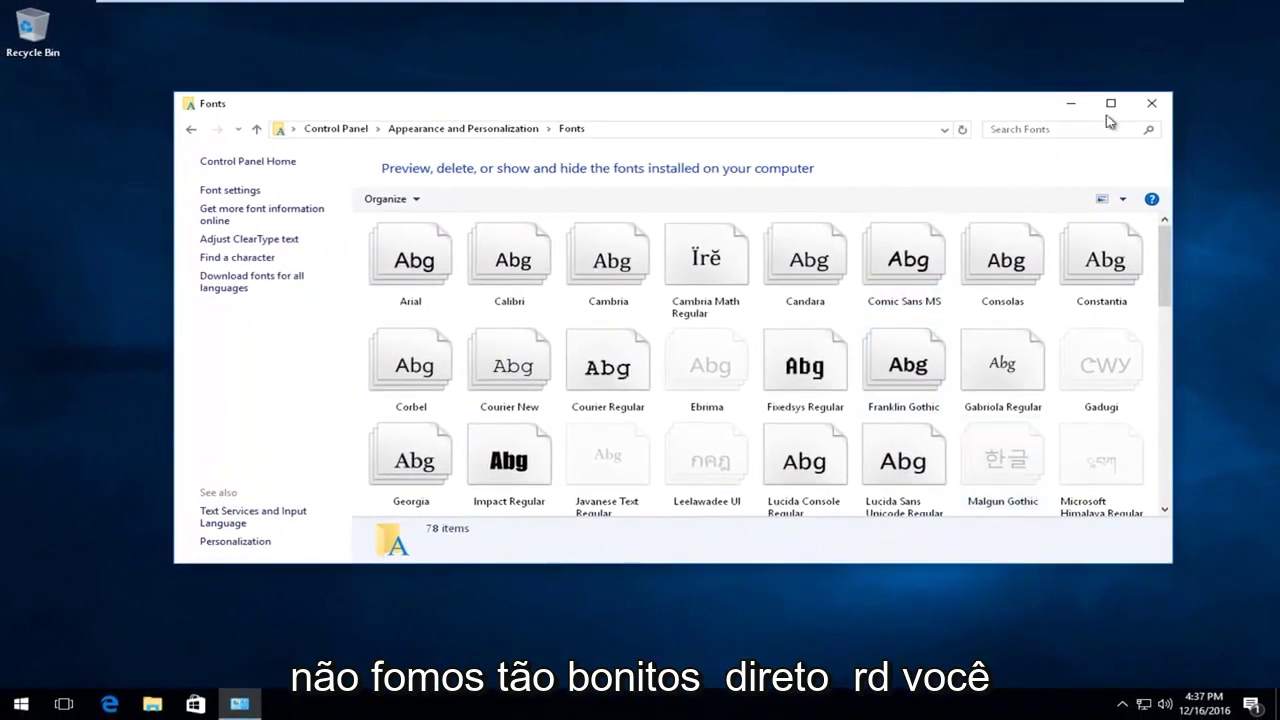
left_click(1149, 105)
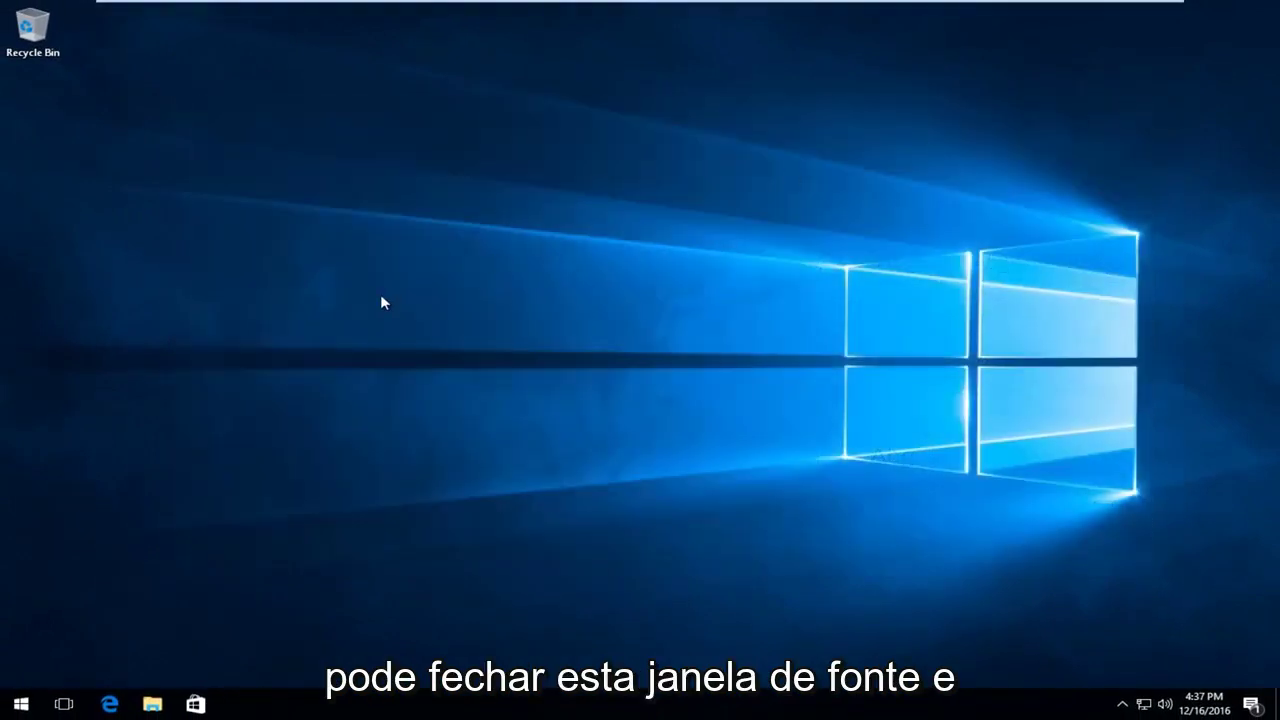